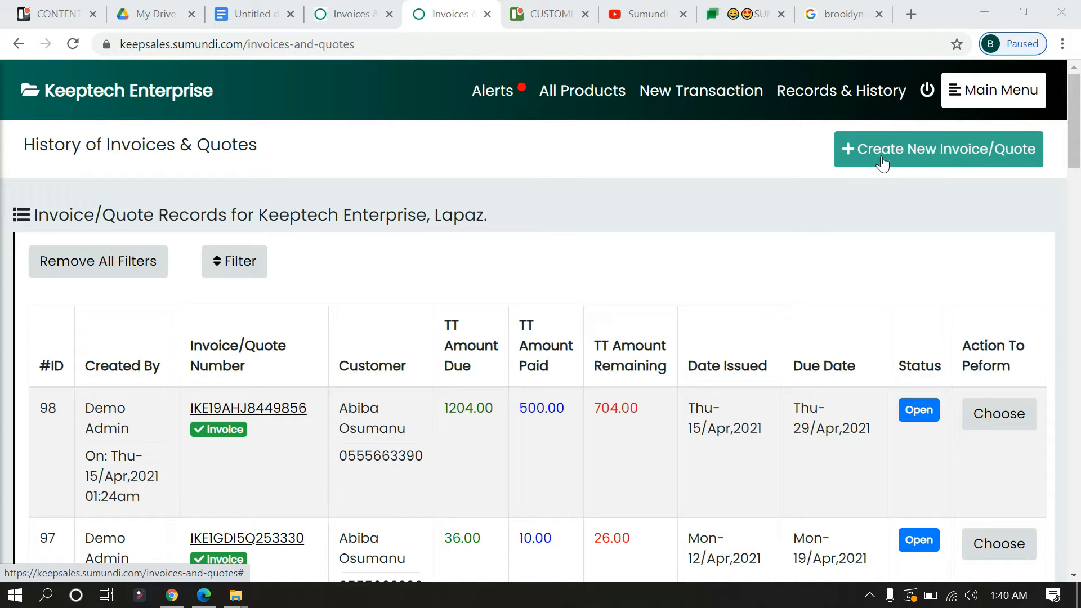
- Start a new document of type Quote with its issue date set to 2021/04/15 01:41
{"action": "left_click", "coordinate": [989, 153]}
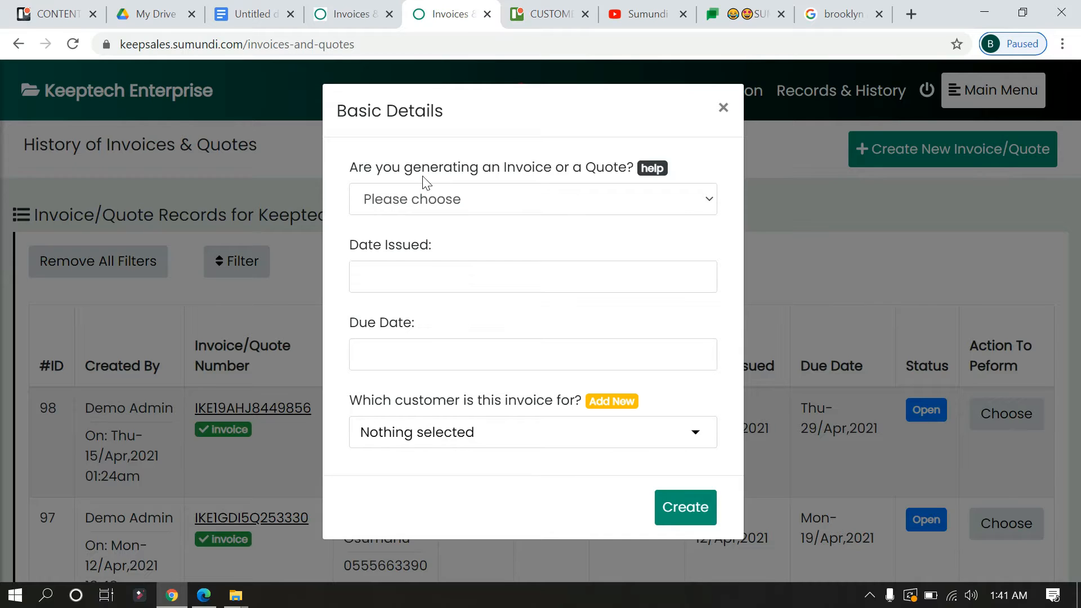
{"action": "left_click", "coordinate": [461, 208]}
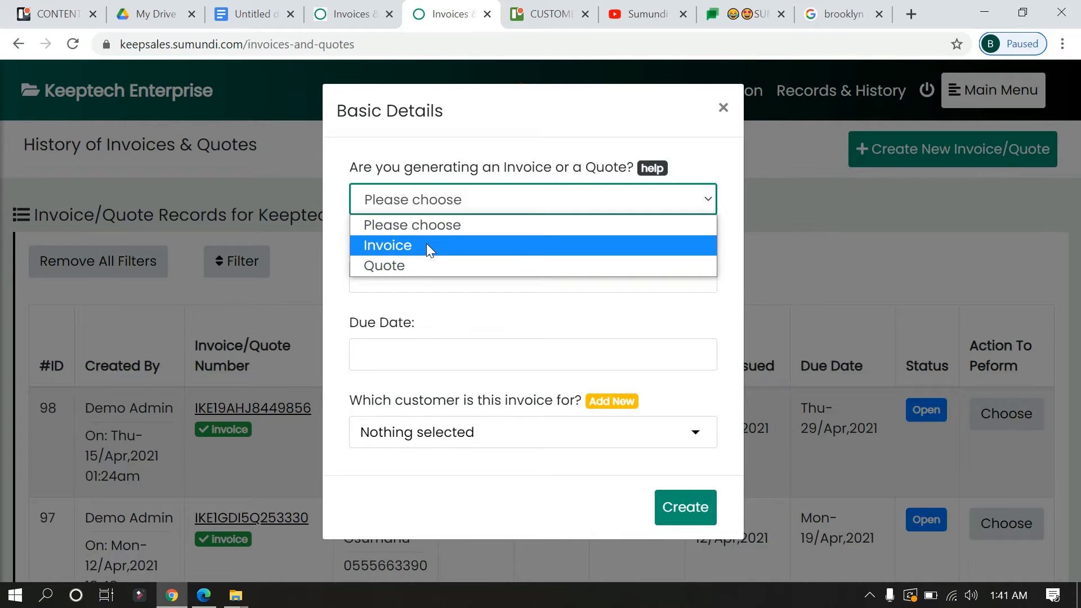
{"action": "left_click", "coordinate": [403, 267]}
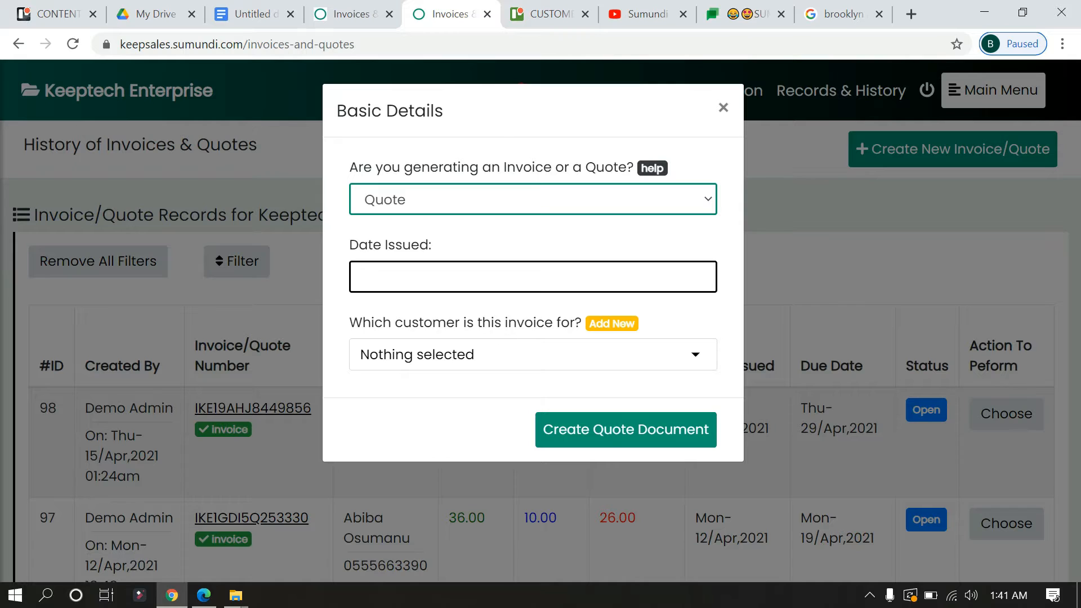
{"action": "left_click", "coordinate": [475, 276]}
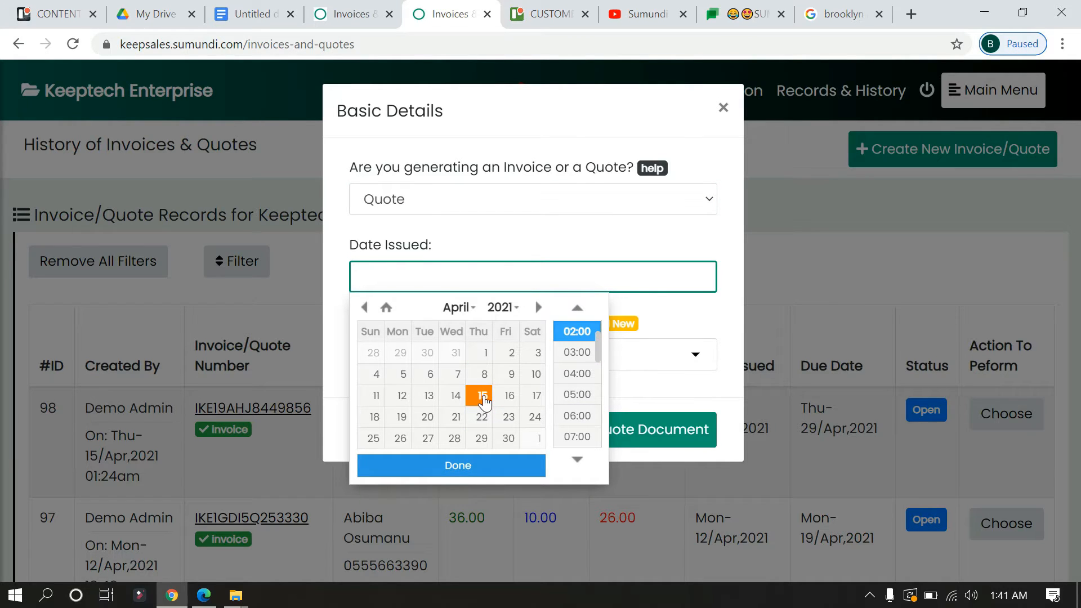
{"action": "left_click", "coordinate": [483, 397]}
{"action": "left_click", "coordinate": [475, 465]}
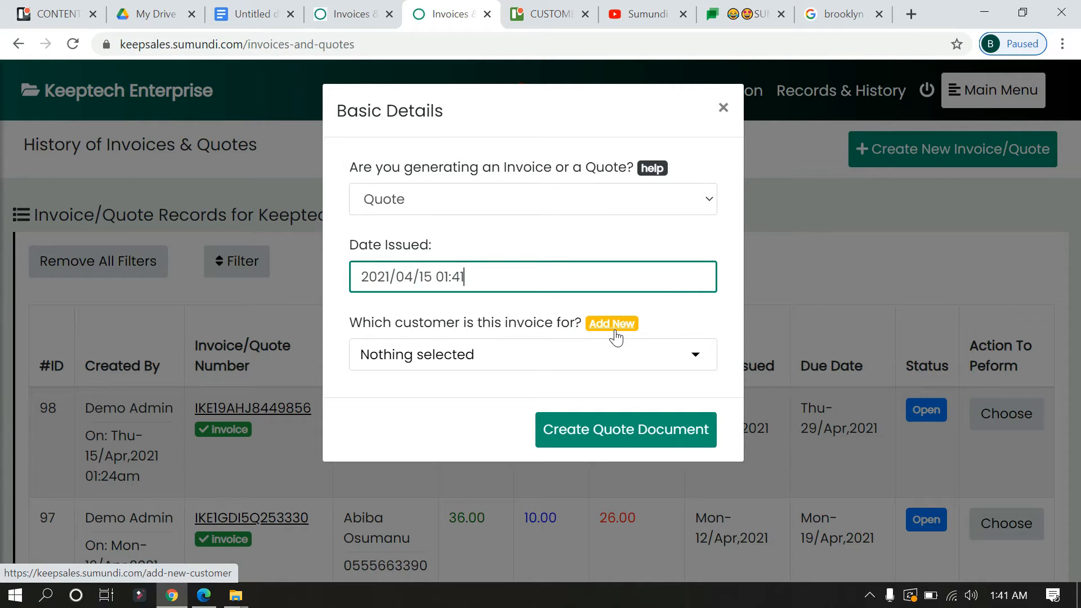
- Assign the fourth listed customer to the quote, create the quote document and open it
{"action": "left_click", "coordinate": [499, 369]}
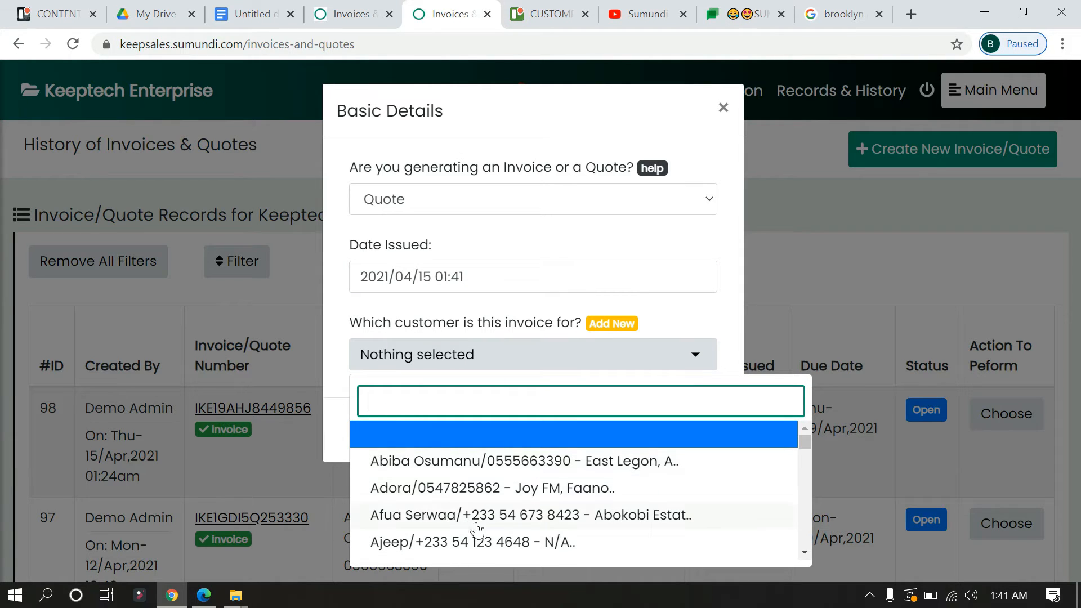
{"action": "left_click", "coordinate": [448, 543]}
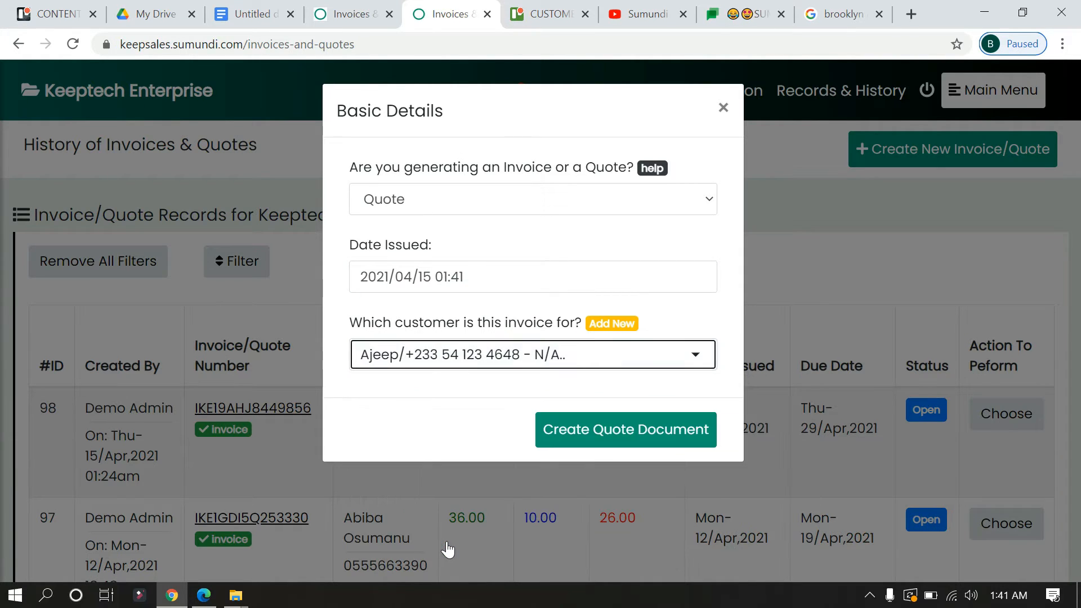
{"action": "left_click", "coordinate": [642, 447]}
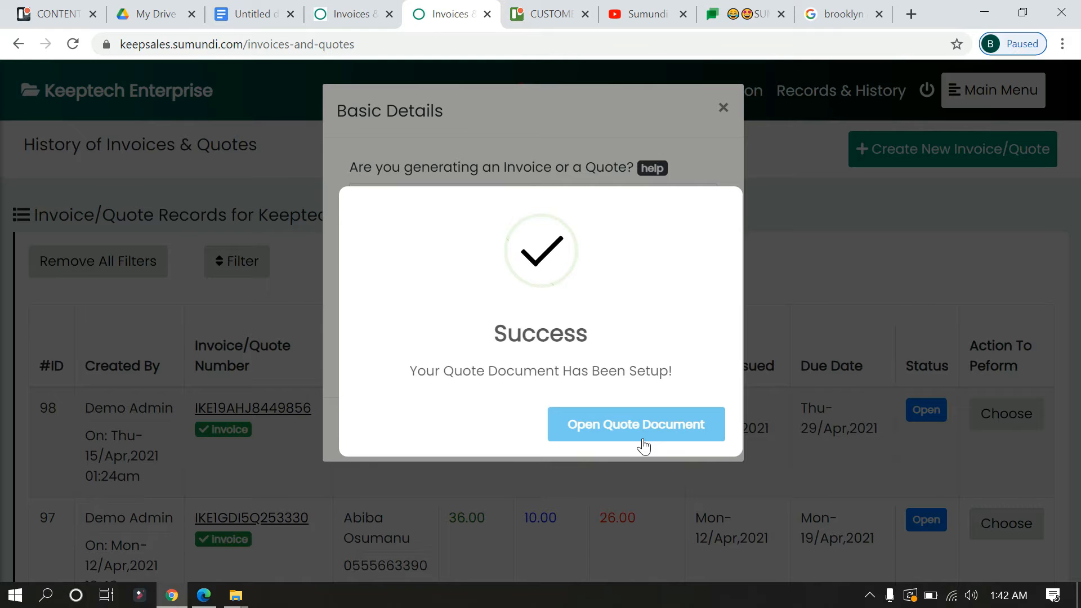
{"action": "left_click", "coordinate": [639, 436]}
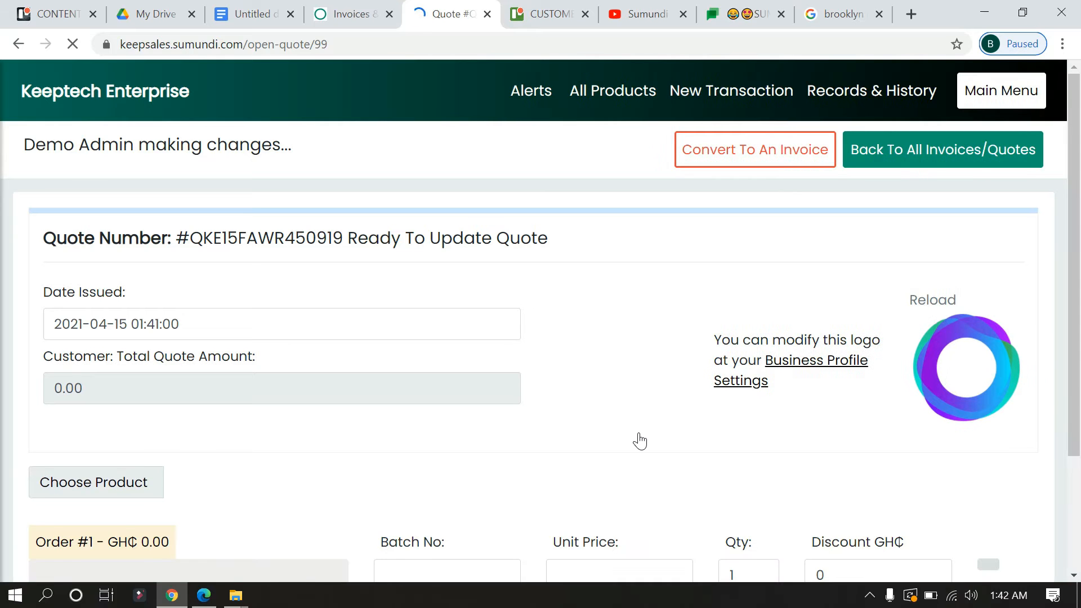
- Review the opened quote's issue date, customer selection, total amount and order line fields
{"action": "scroll", "coordinate": [639, 441], "scroll_direction": "down", "scroll_amount": 3}
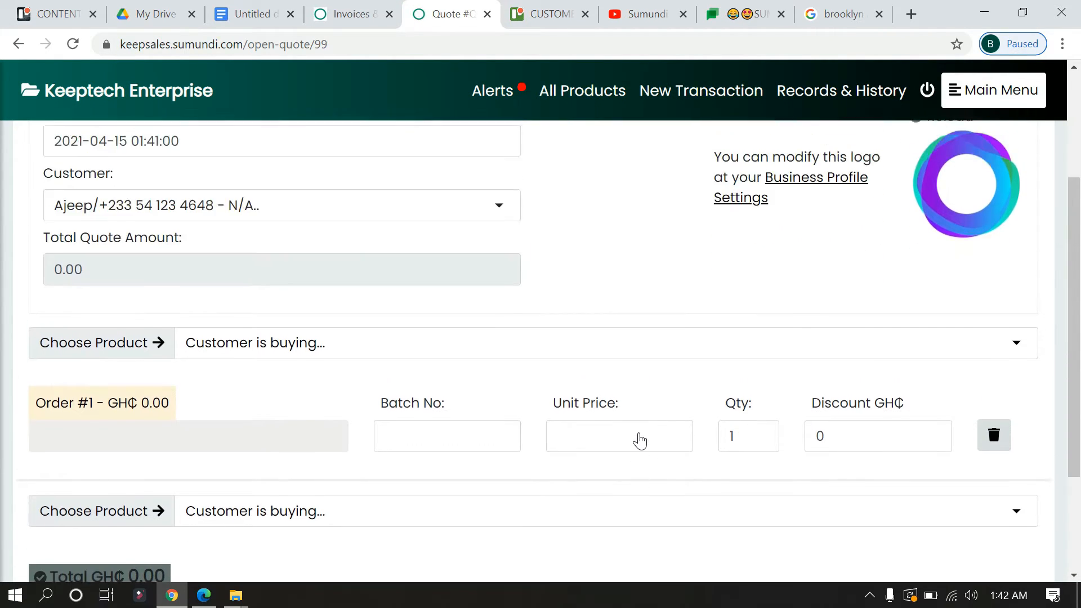
{"action": "scroll", "coordinate": [639, 440], "scroll_direction": "up", "scroll_amount": 2}
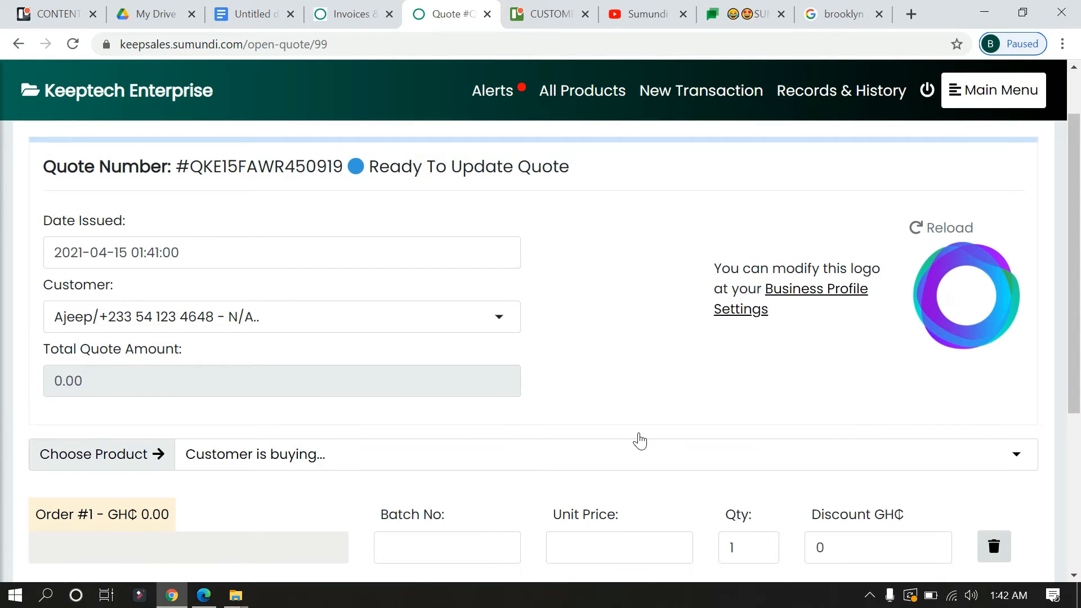
{"action": "scroll", "coordinate": [640, 441], "scroll_direction": "down", "scroll_amount": 1}
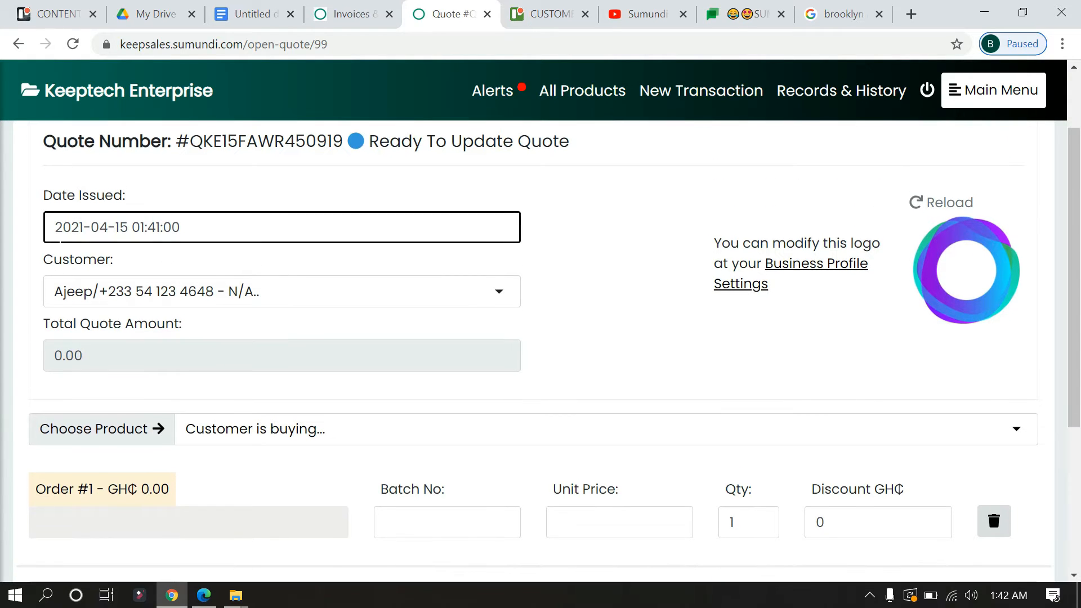
{"action": "left_click", "coordinate": [105, 290]}
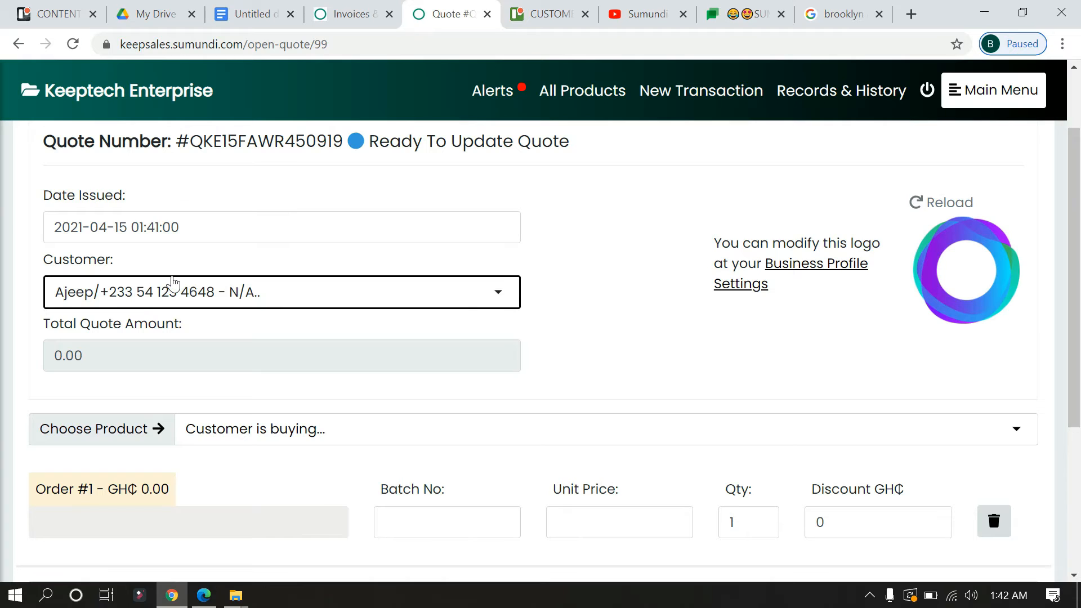
{"action": "left_click", "coordinate": [437, 294]}
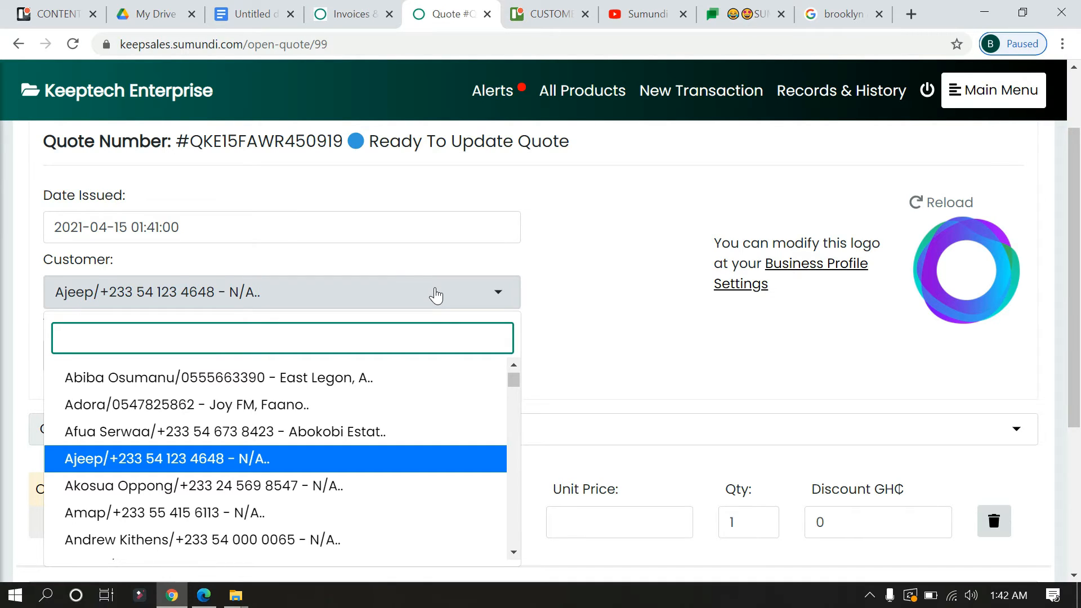
{"action": "left_click", "coordinate": [436, 294]}
{"action": "left_click", "coordinate": [194, 237]}
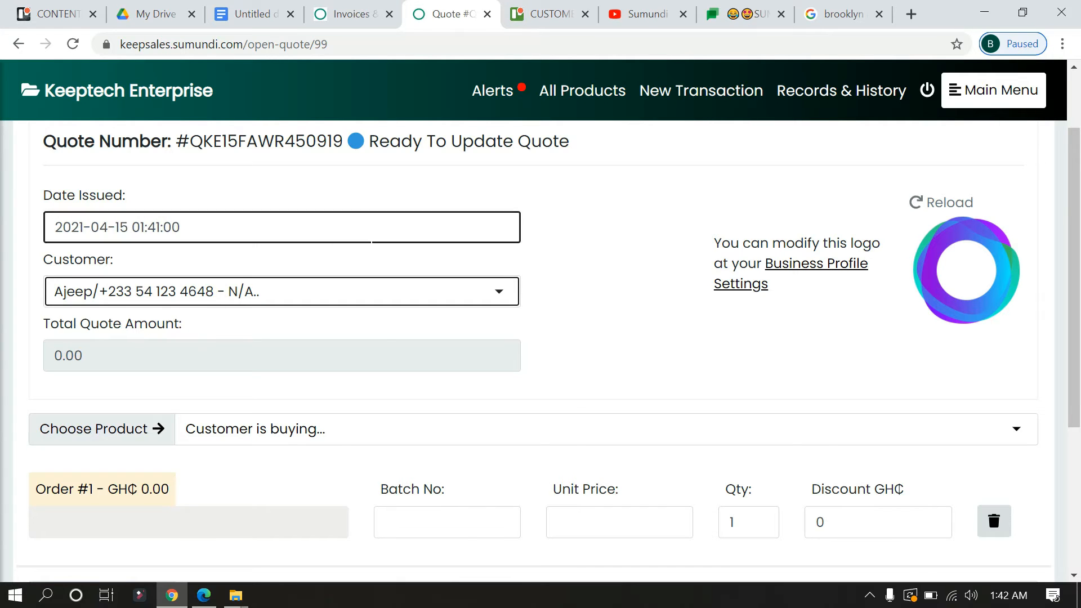
- Find SHOE in the product list and add SHOE - 250 (CLO007) as the first order line
{"action": "scroll", "coordinate": [386, 331], "scroll_direction": "down", "scroll_amount": 1}
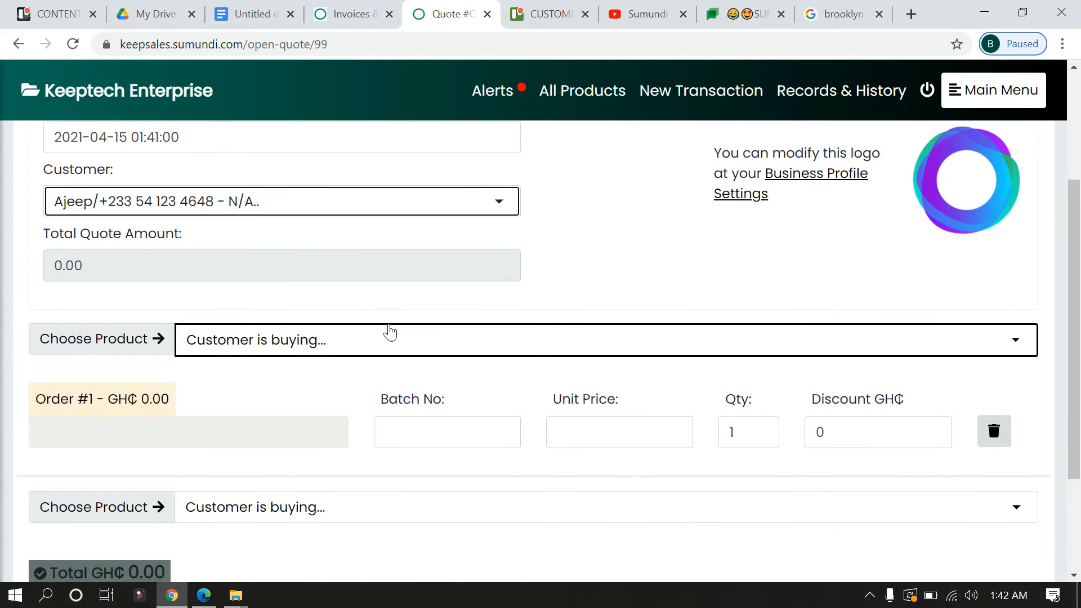
{"action": "scroll", "coordinate": [386, 330], "scroll_direction": "down", "scroll_amount": 1}
{"action": "left_click", "coordinate": [451, 307]}
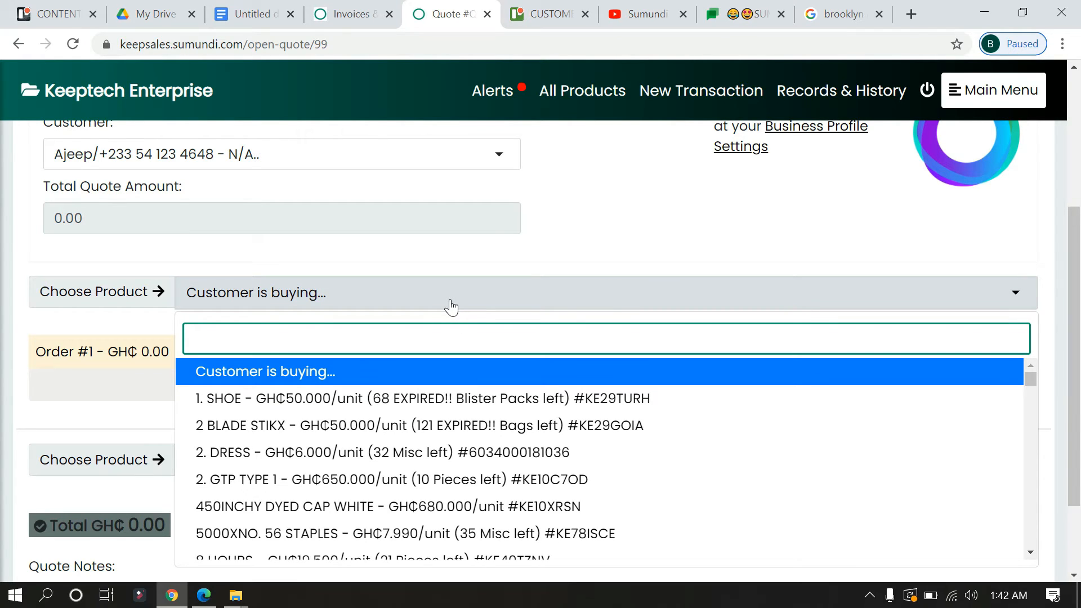
{"action": "type", "text": "SHOE"}
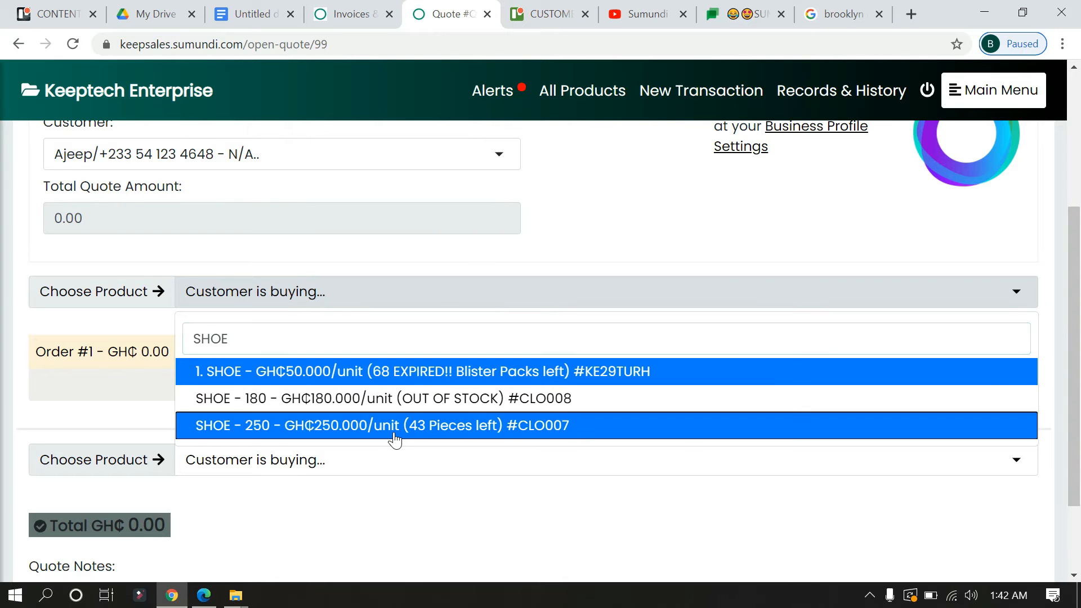
{"action": "left_click", "coordinate": [395, 434]}
- Add 2. DRESS and NASCO SMART PHONE 5.45INCH RED as further order lines on the quote
{"action": "left_click", "coordinate": [492, 304]}
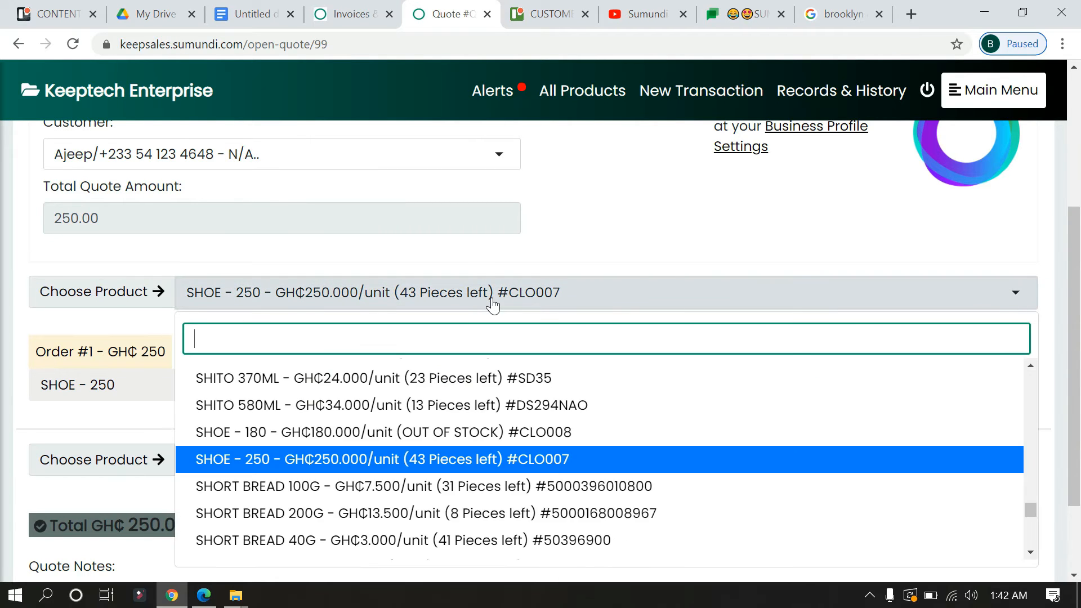
{"action": "type", "text": "DRESS"}
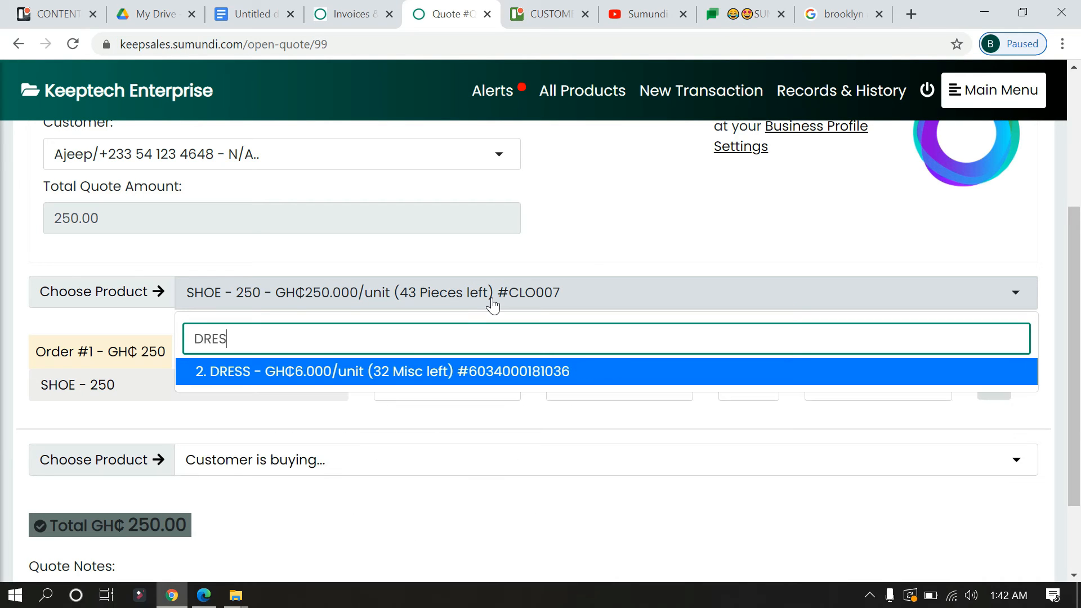
{"action": "left_click", "coordinate": [506, 375]}
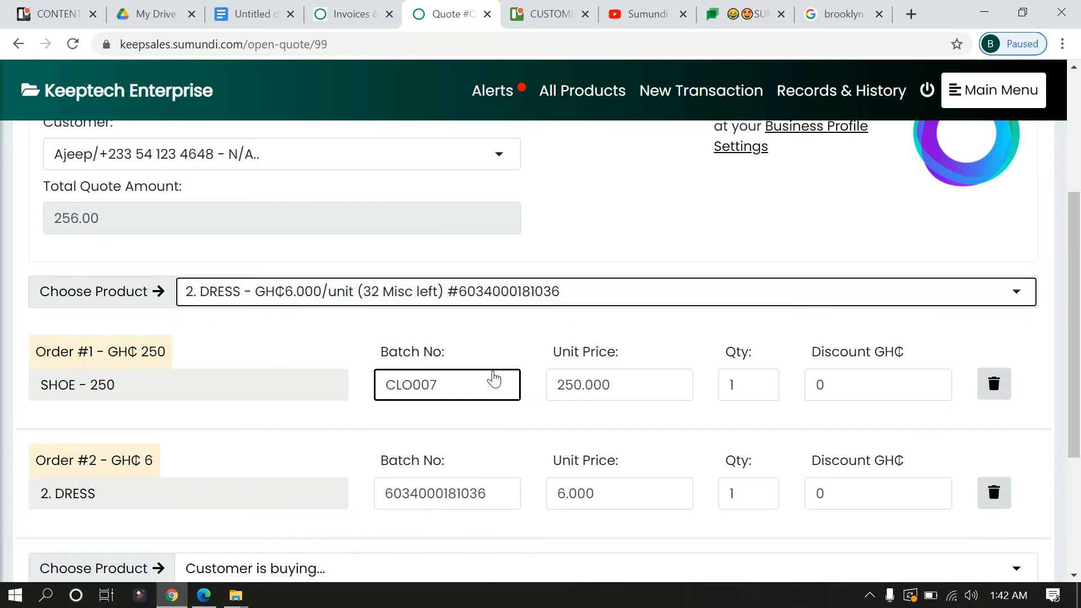
{"action": "left_click", "coordinate": [617, 293]}
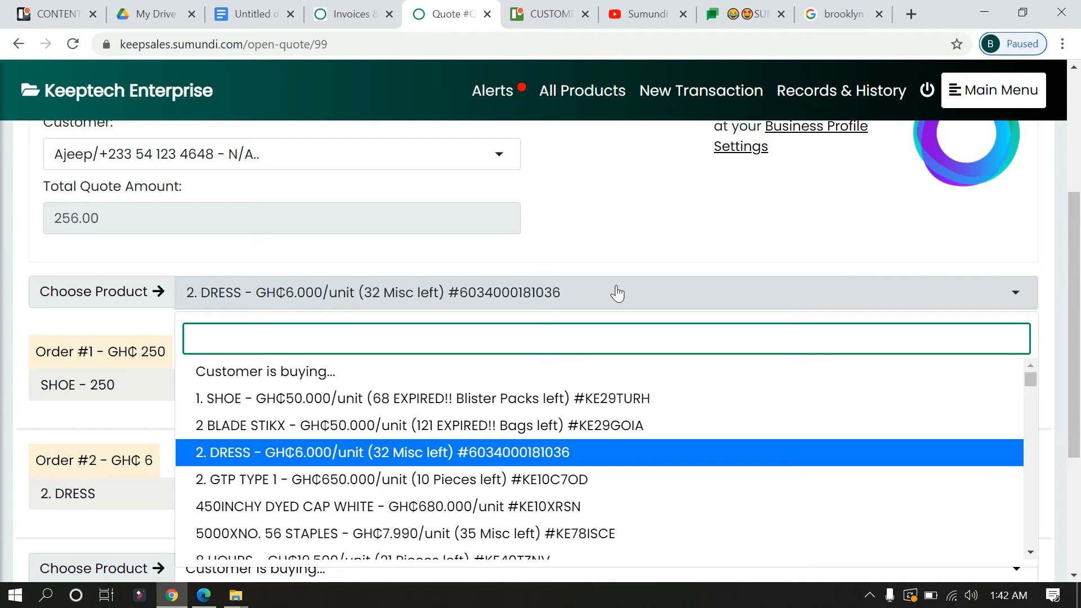
{"action": "type", "text": "SMART"}
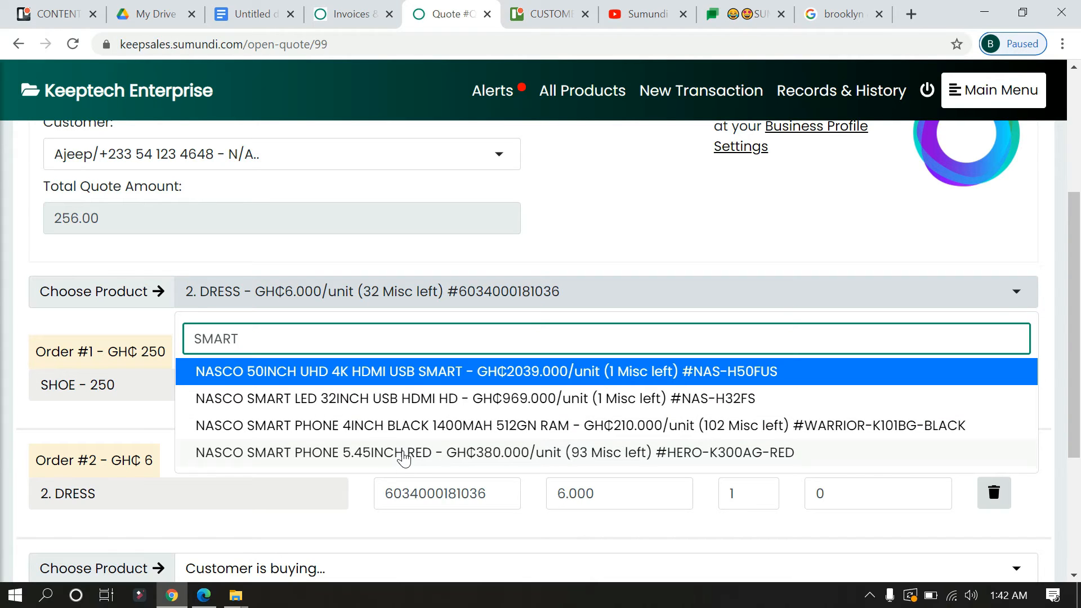
{"action": "left_click", "coordinate": [404, 453]}
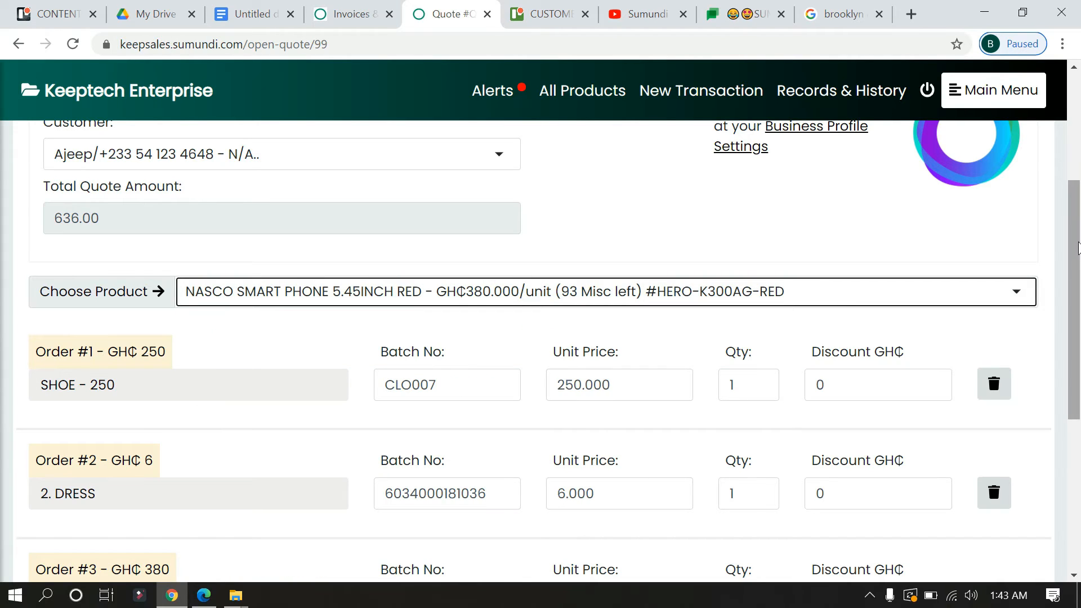
- Save the quote with a generated PDF and check the PDF's business details, items and totals
{"action": "left_click_drag", "start_coordinate": [1076, 248], "coordinate": [1078, 410]}
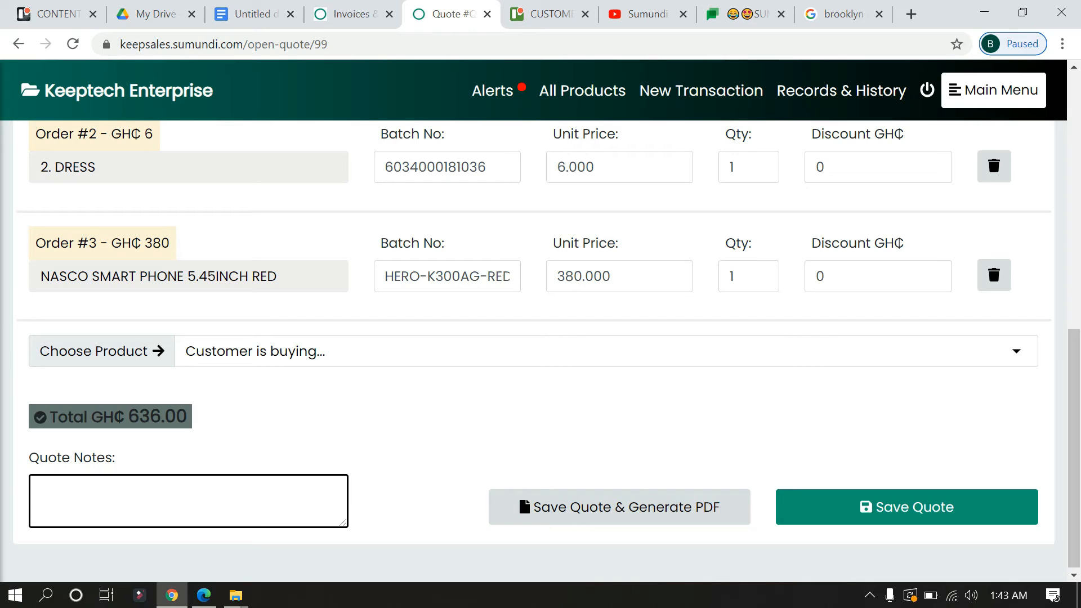
{"action": "left_click", "coordinate": [668, 514]}
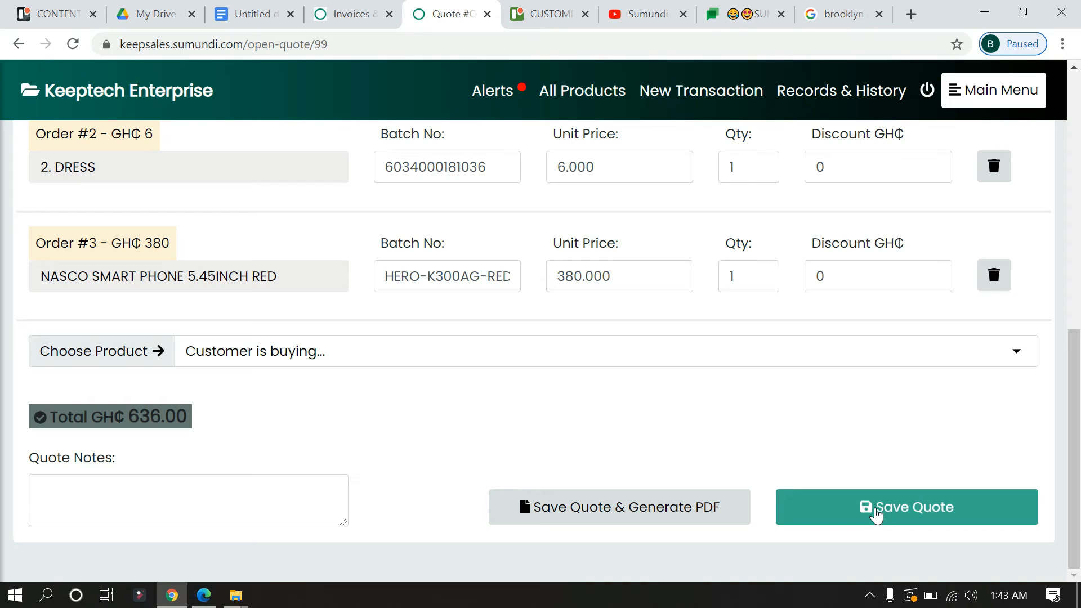
{"action": "left_click", "coordinate": [643, 518]}
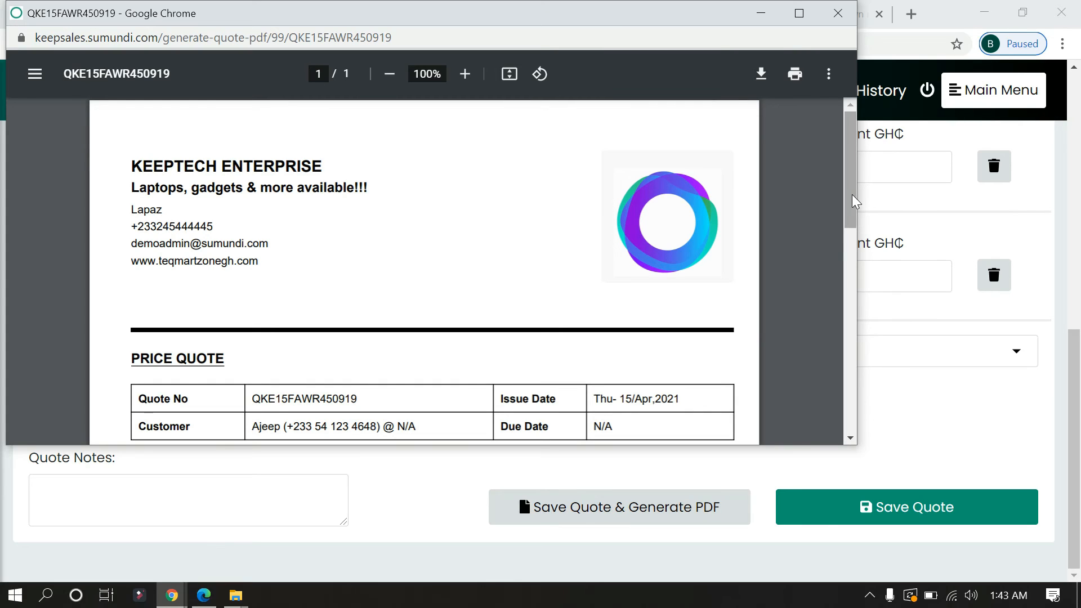
{"action": "left_click_drag", "start_coordinate": [849, 185], "coordinate": [849, 234]}
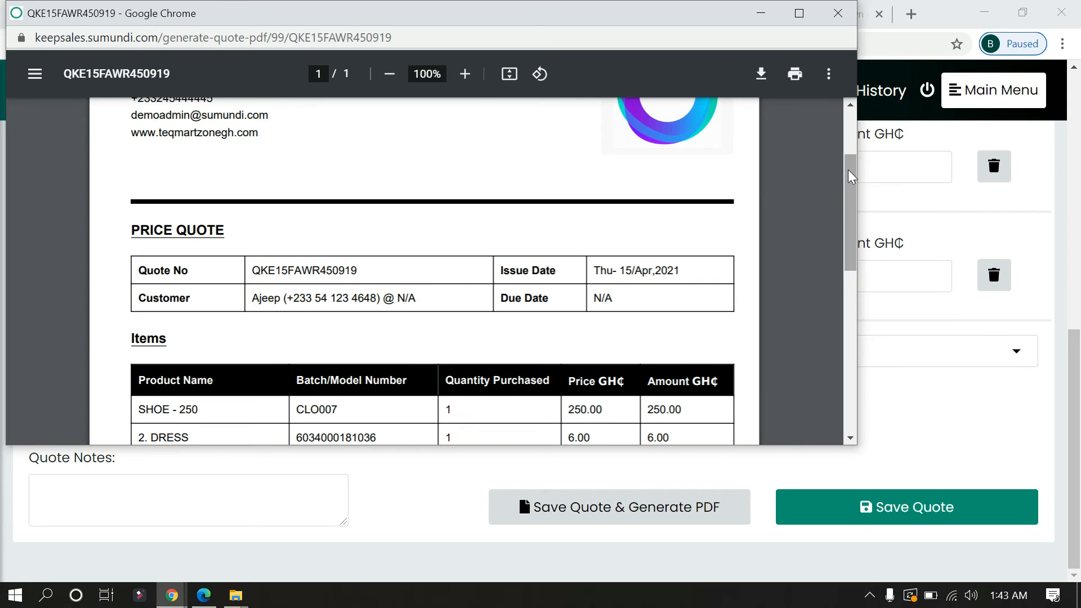
{"action": "left_click_drag", "start_coordinate": [848, 170], "coordinate": [855, 229]}
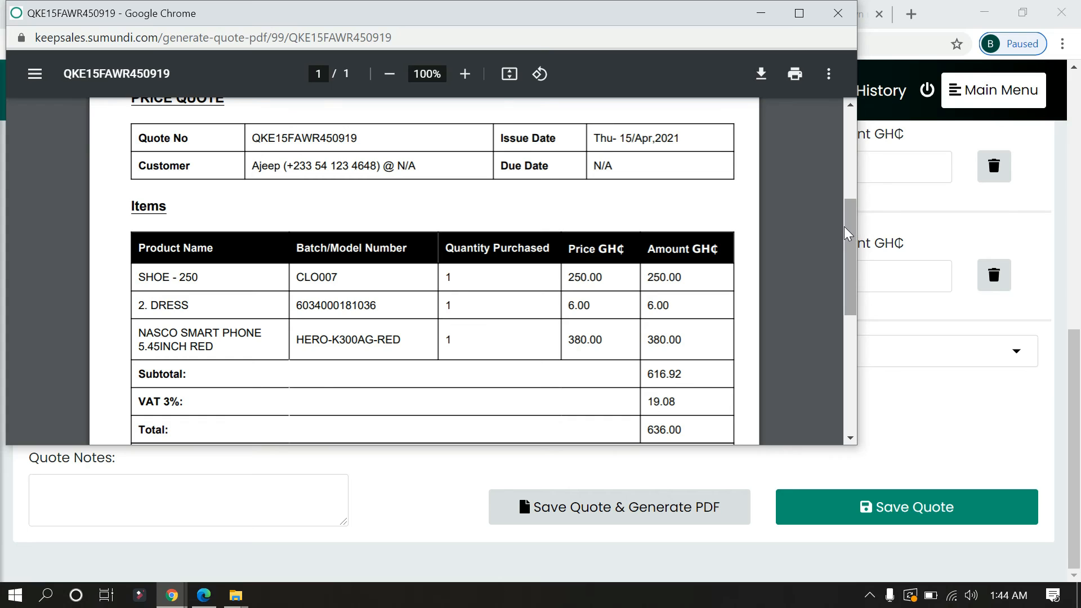
{"action": "left_click_drag", "start_coordinate": [851, 250], "coordinate": [844, 99]}
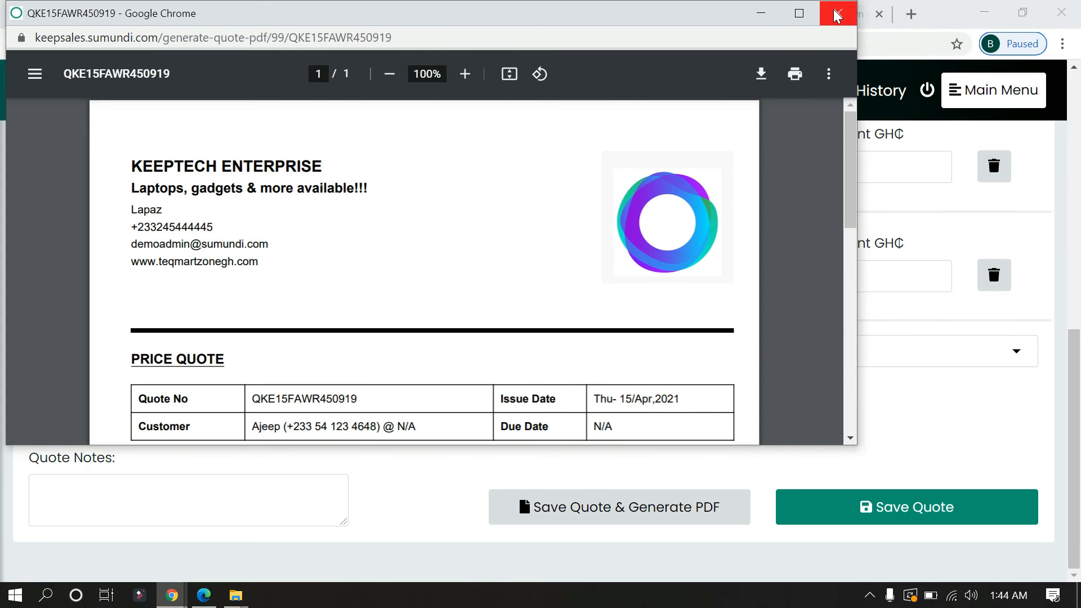